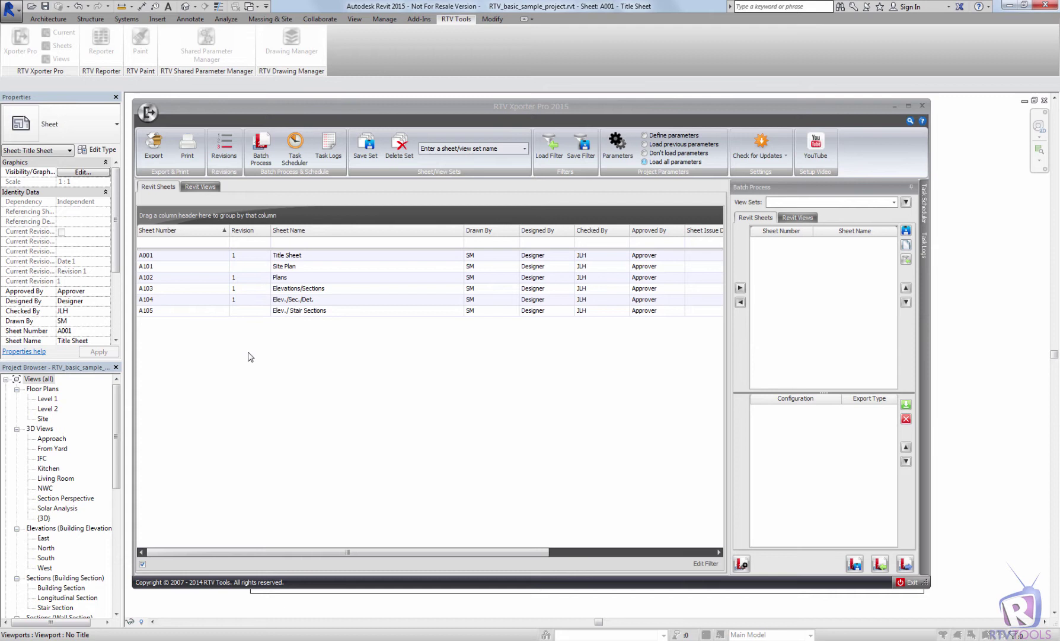
# Try filtering the sheet list by sheet number A103, then clear the filter
pyautogui.click(160, 244)
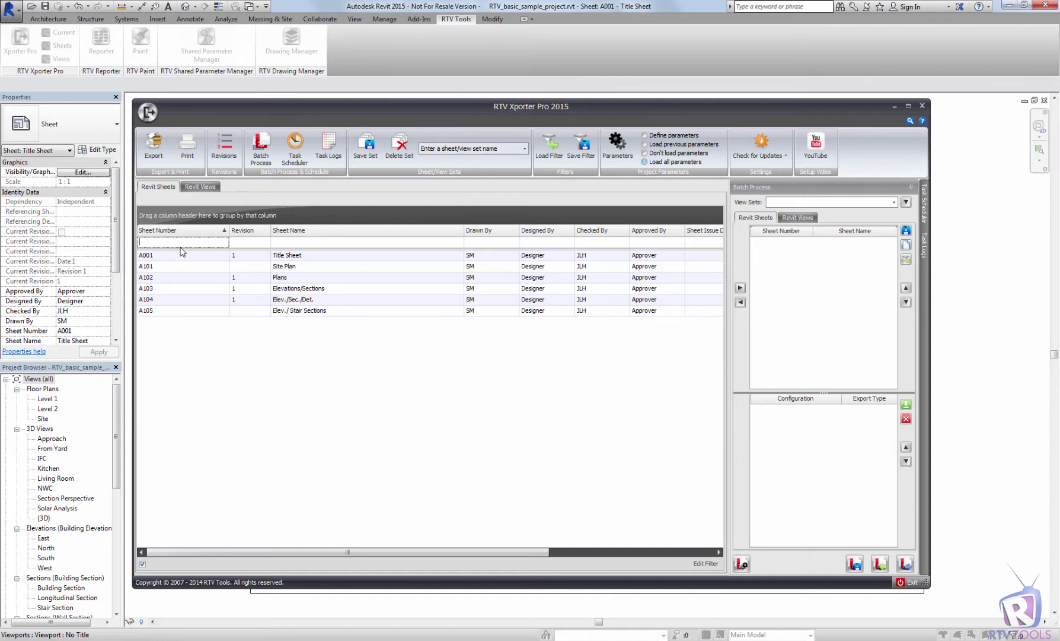
pyautogui.write('A10')
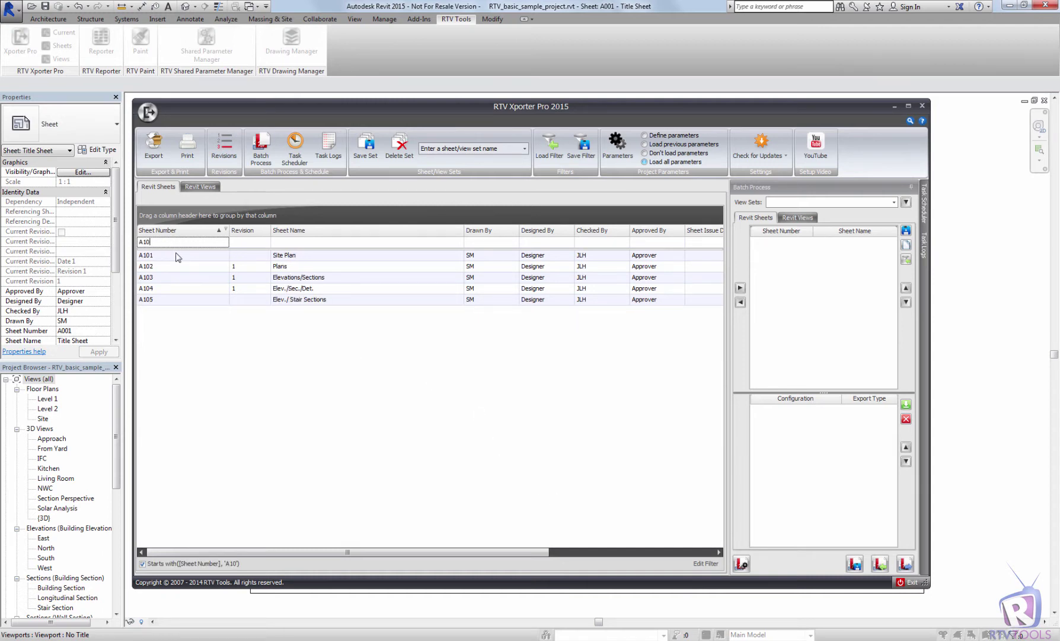
pyautogui.write('3')
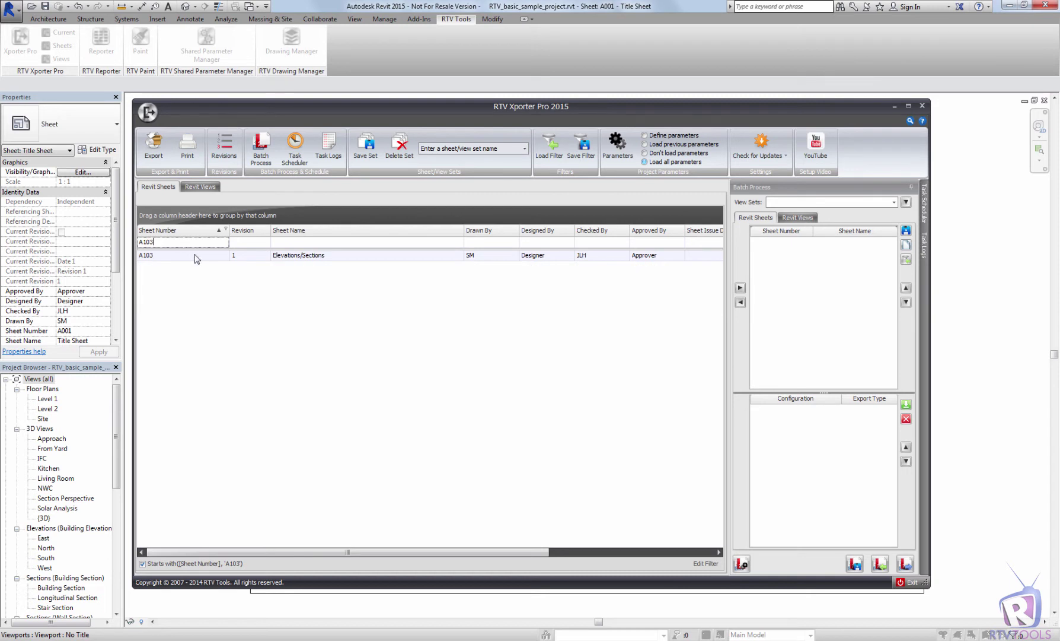
pyautogui.moveTo(167, 241); pyautogui.dragTo(105, 245)
pyautogui.press('BackSpace')
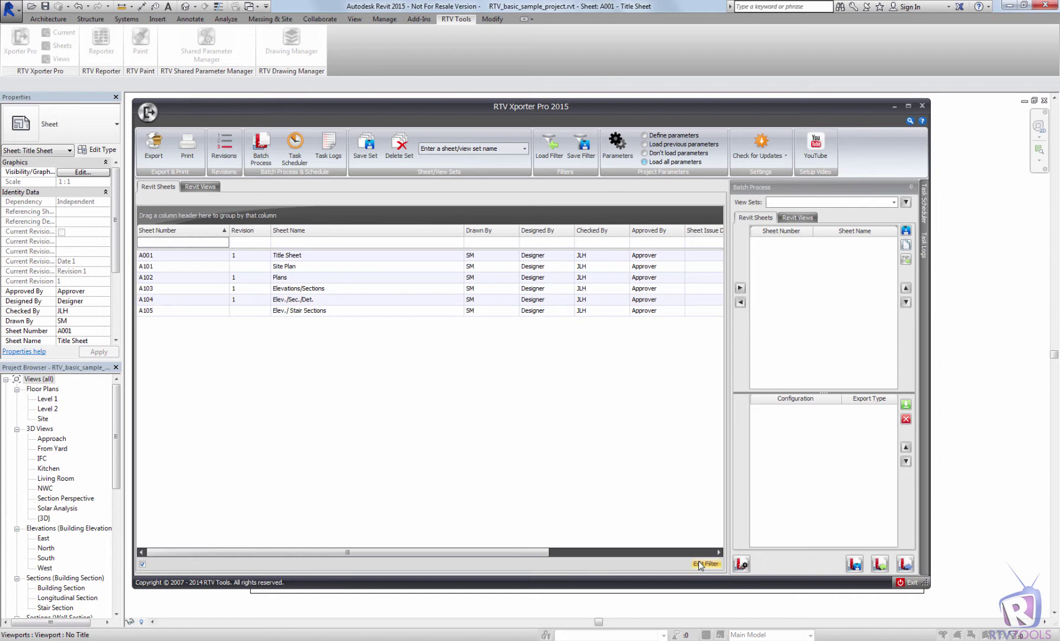
# In the filter editor, add a condition showing sheets where Drawn By is SM
pyautogui.click(700, 564)
pyautogui.moveTo(485, 279); pyautogui.dragTo(356, 280)
pyautogui.click(302, 293)
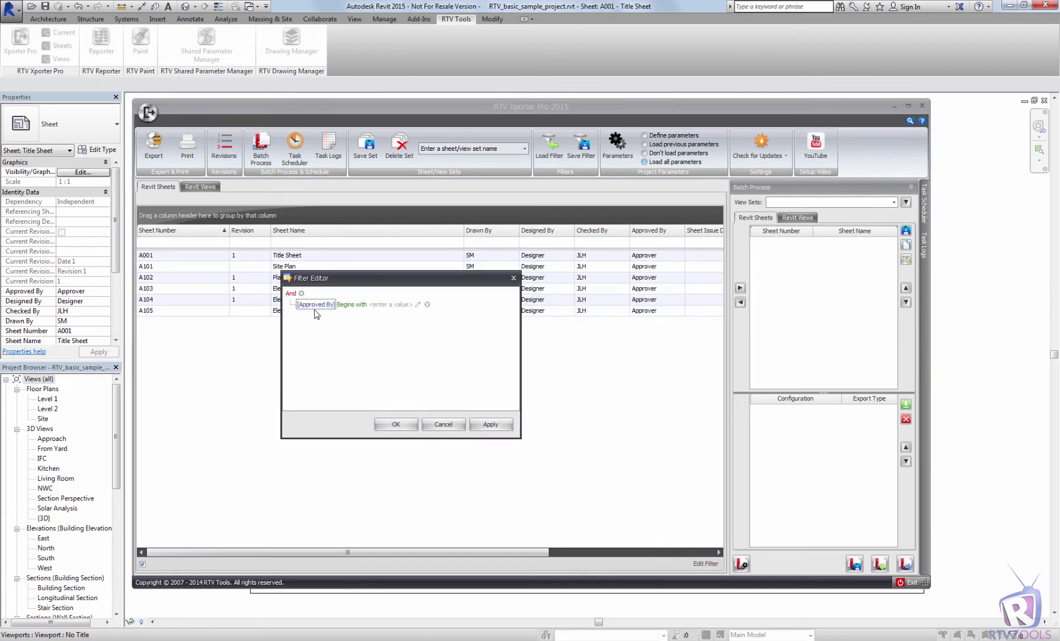
pyautogui.click(325, 306)
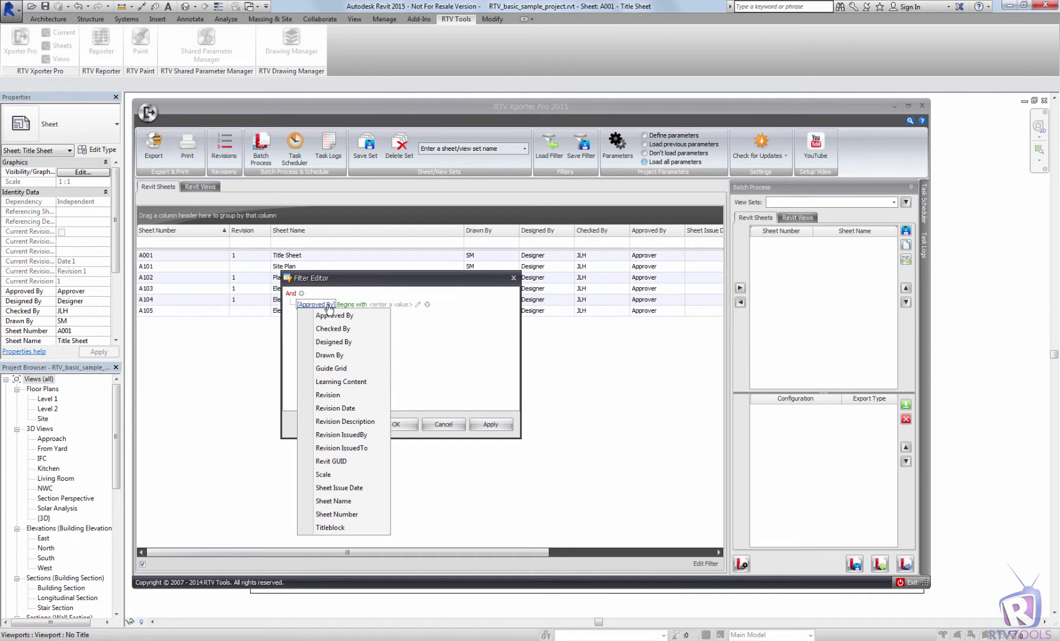
pyautogui.click(329, 355)
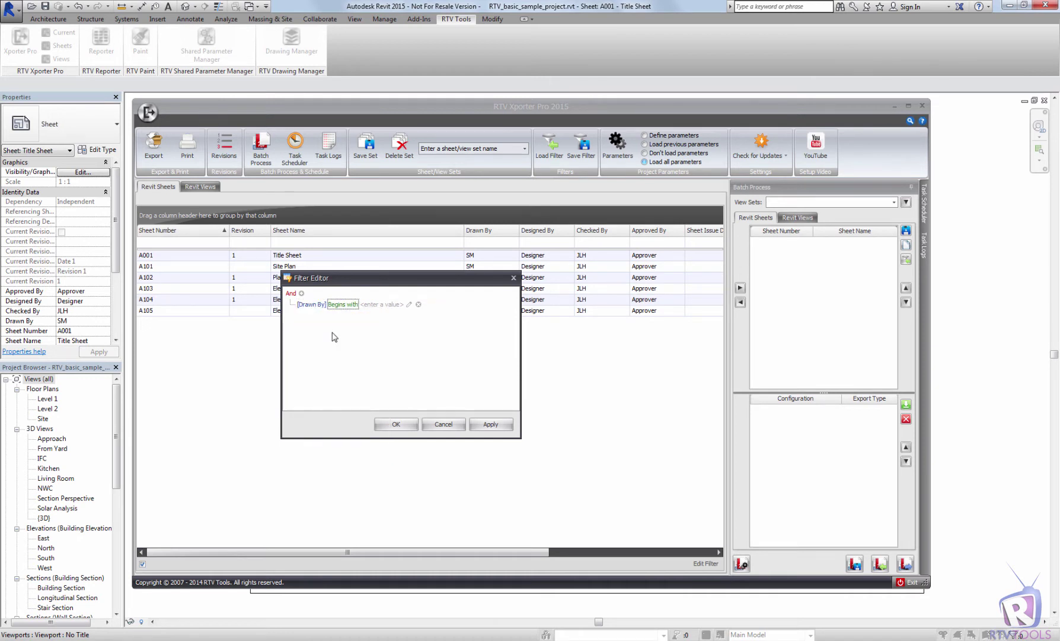
pyautogui.click(371, 305)
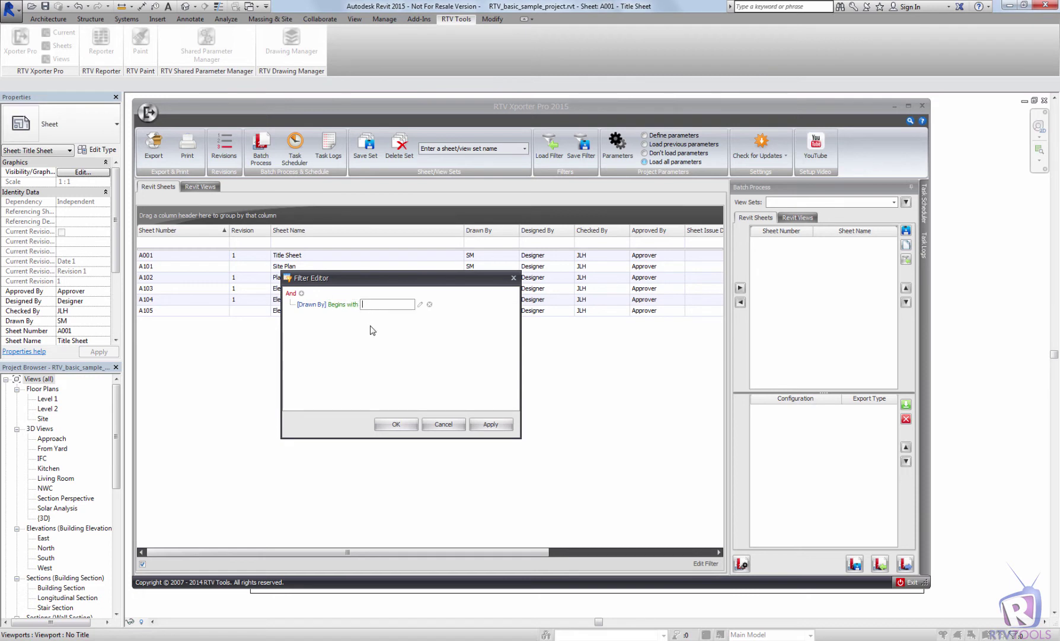
pyautogui.write('SM')
pyautogui.click(490, 424)
pyautogui.click(395, 423)
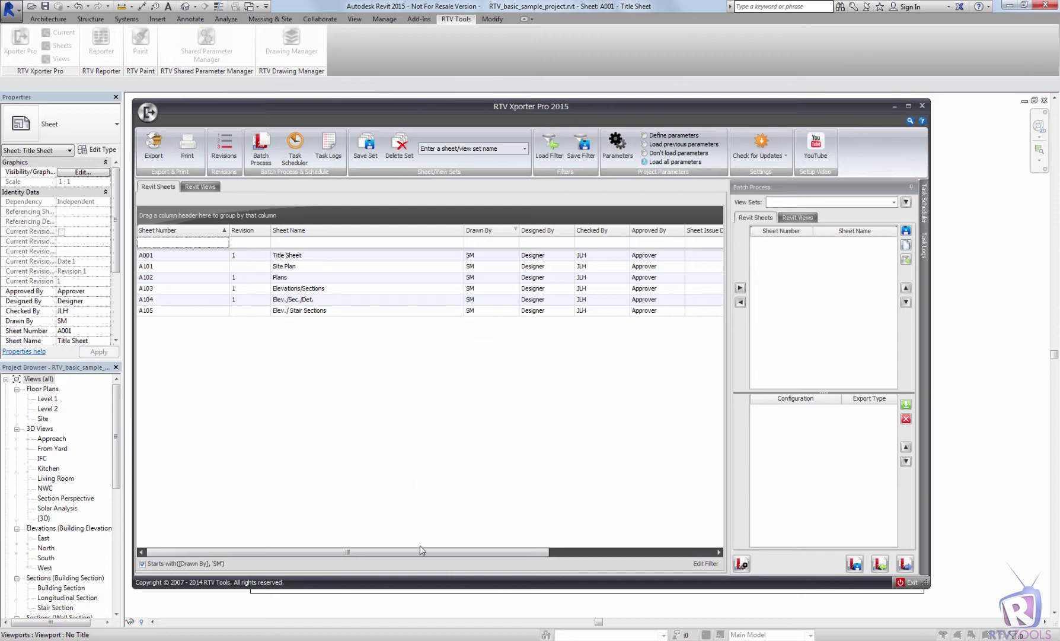
# Remove the Drawn By condition so the sheet list is unfiltered again
pyautogui.click(706, 563)
pyautogui.click(513, 295)
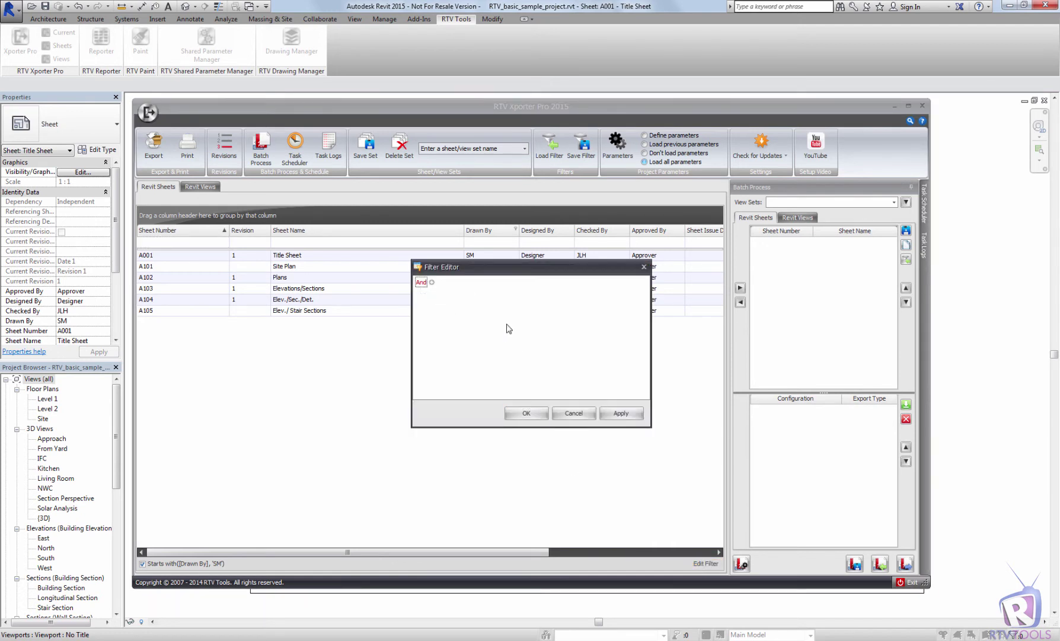
pyautogui.click(526, 414)
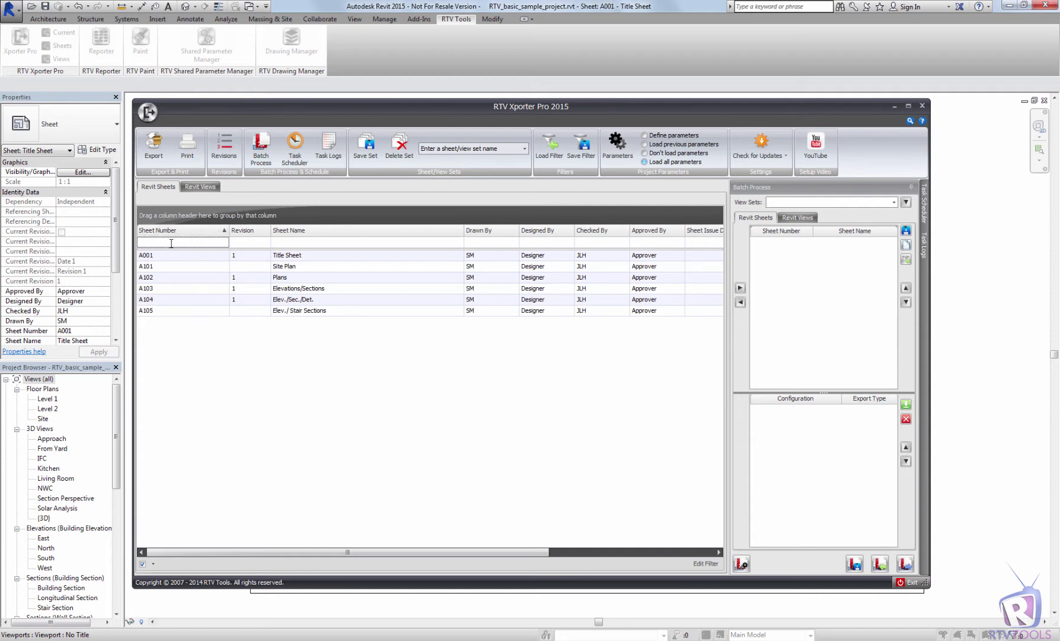
# Show the Revit Views list, grouped by view type, instead of the sheets
pyautogui.click(191, 188)
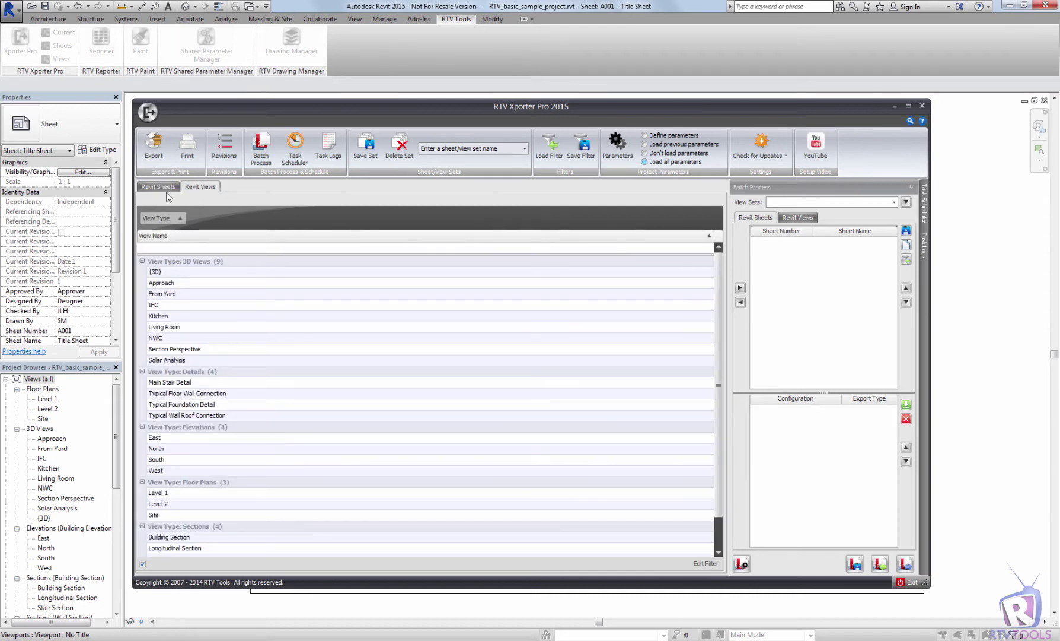
pyautogui.click(167, 191)
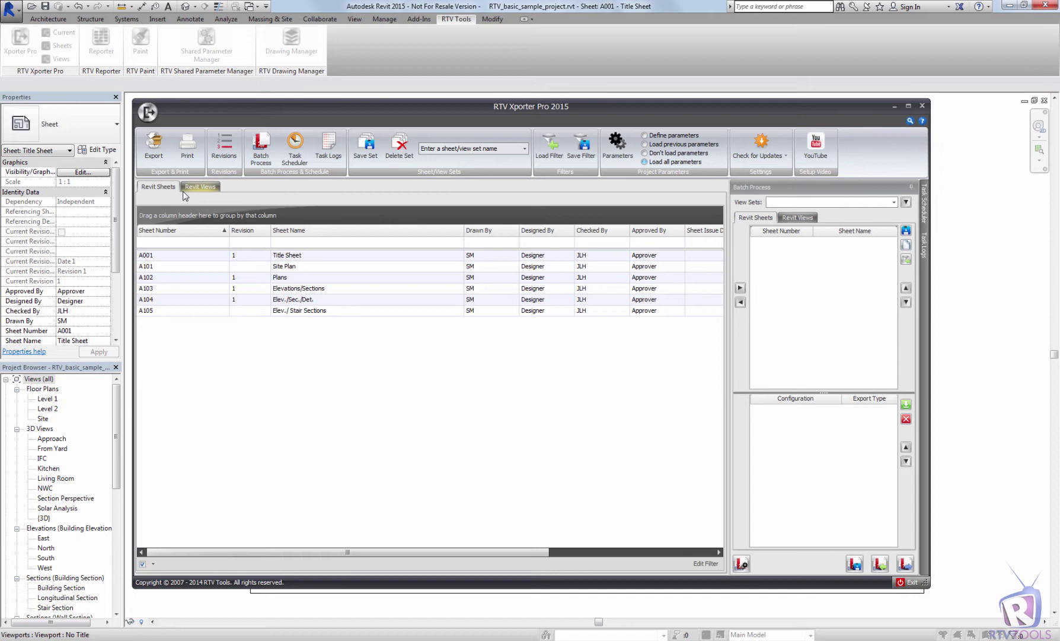
pyautogui.click(198, 188)
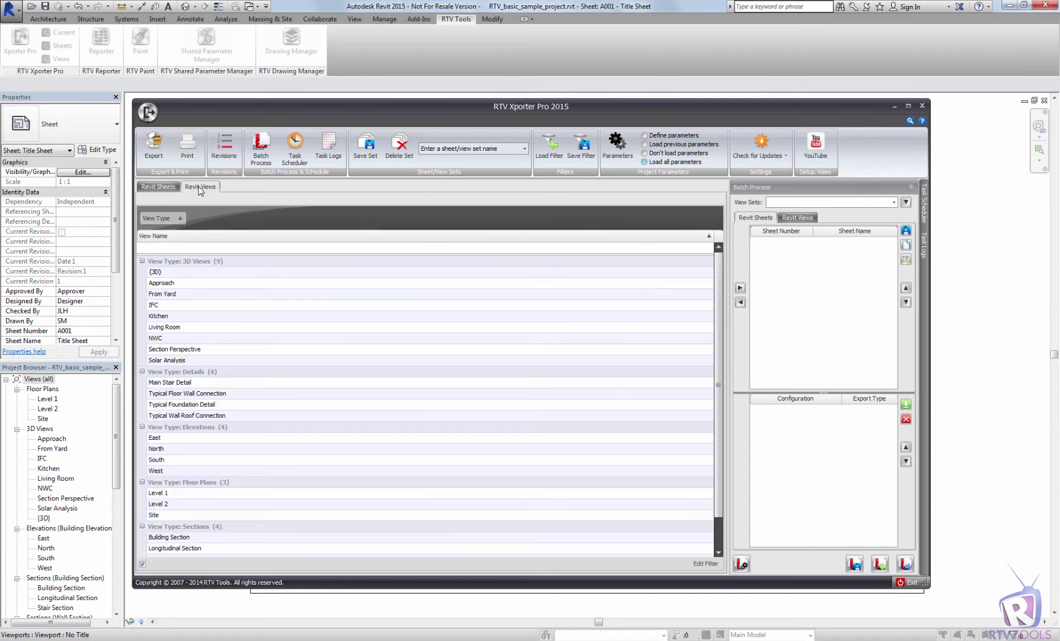
# Filter view names to NWC and save that filter as 'Views for NWC'
pyautogui.click(168, 248)
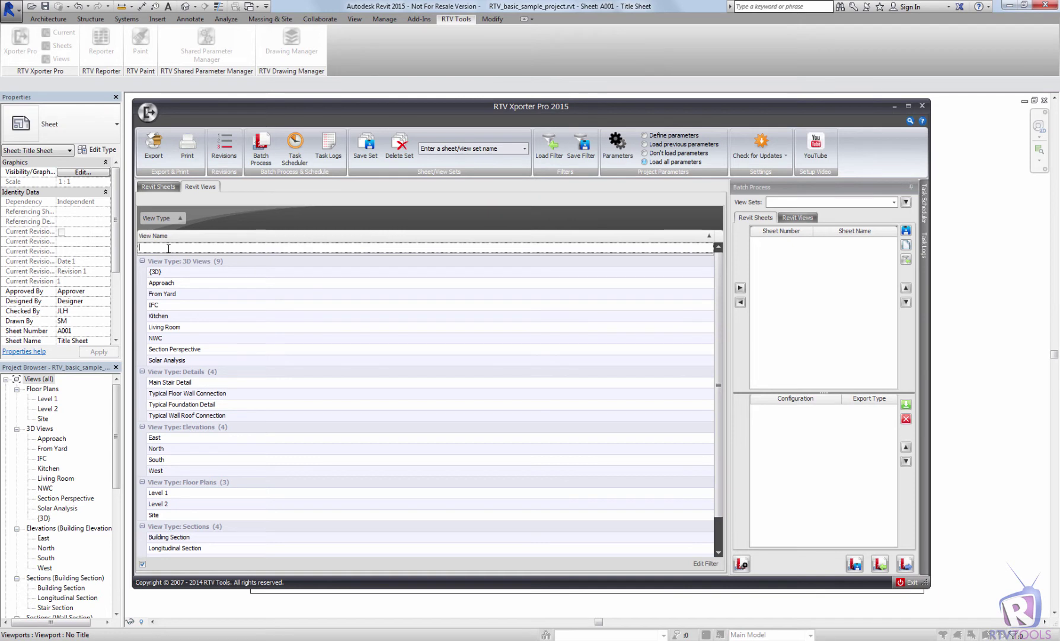
pyautogui.write('NWC')
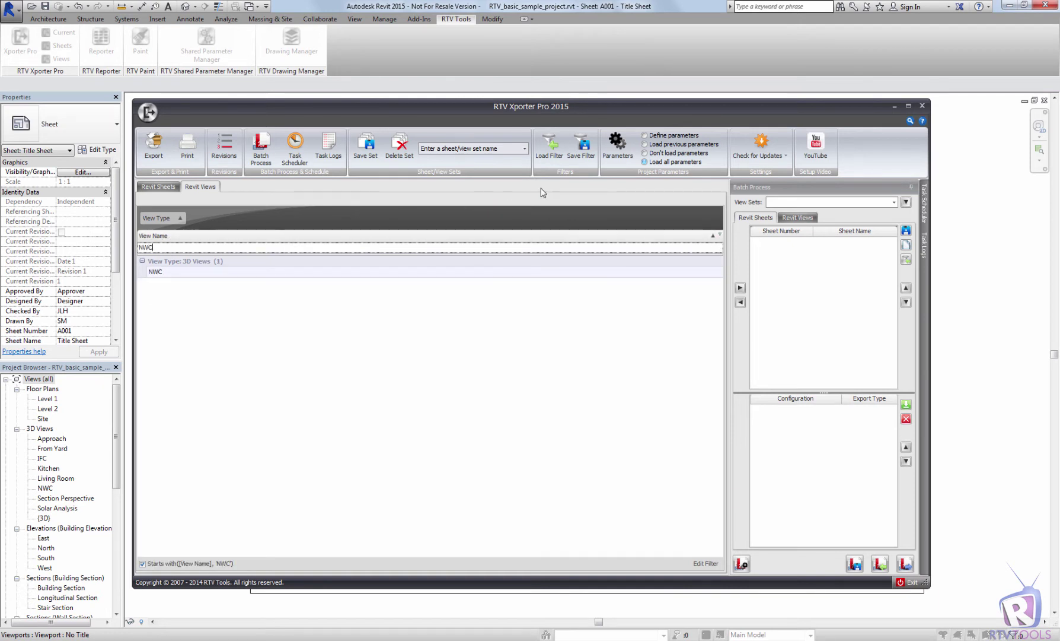
pyautogui.click(584, 149)
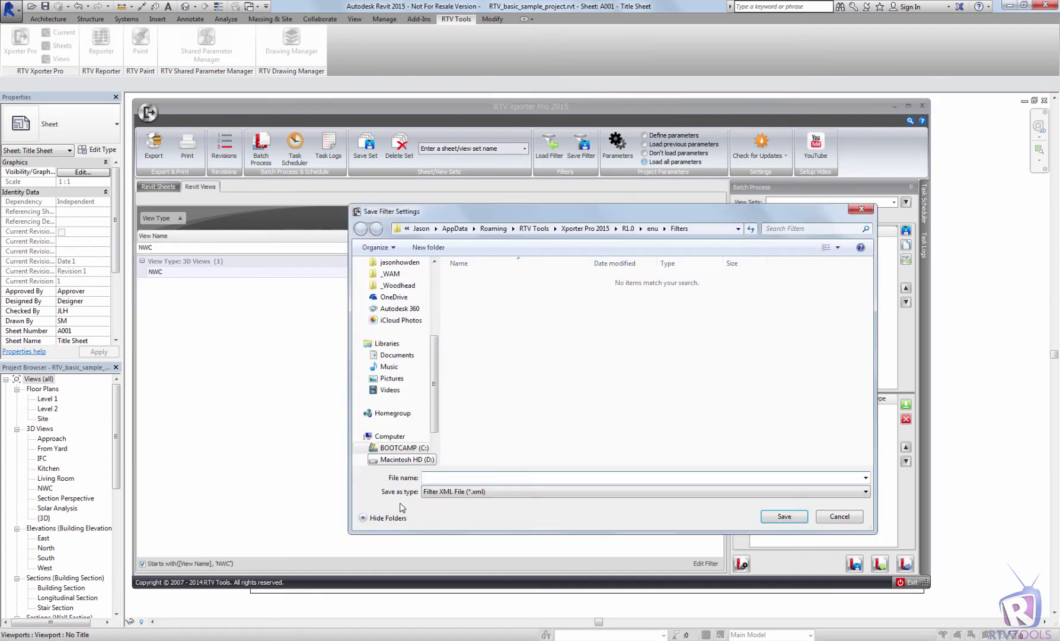
pyautogui.write('NWC Vi')
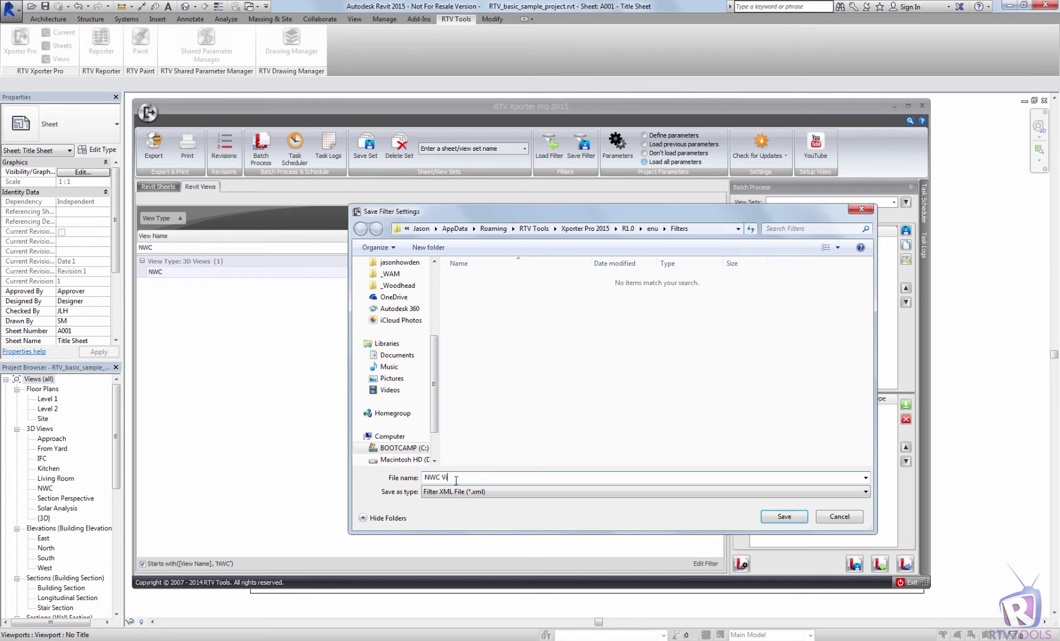
pyautogui.press('BackSpace')
pyautogui.press('BackSpace')
pyautogui.press('BackSpace')
pyautogui.press('BackSpace')
pyautogui.press('BackSpace')
pyautogui.press('BackSpace')
pyautogui.write('Views with')
pyautogui.press('BackSpace')
pyautogui.press('BackSpace')
pyautogui.press('BackSpace')
pyautogui.press('BackSpace')
pyautogui.write('for N')
pyautogui.write('WC')
pyautogui.click(783, 516)
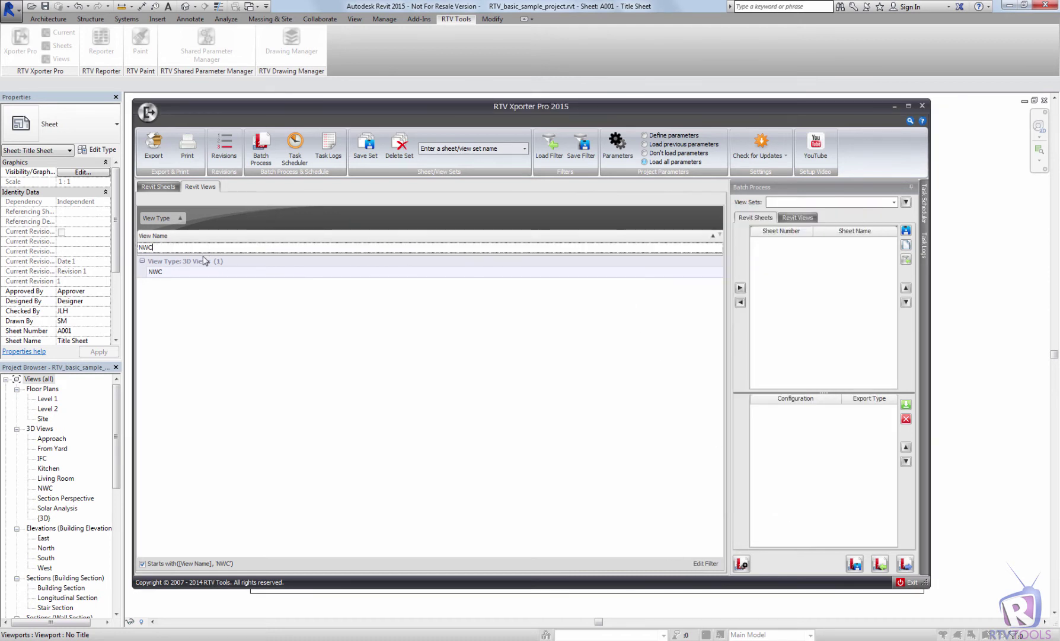
# Change the view-name filter from NWC to IFC and save it as 'Views for IFC.xml'
pyautogui.moveTo(157, 247); pyautogui.dragTo(116, 241)
pyautogui.write('IFC')
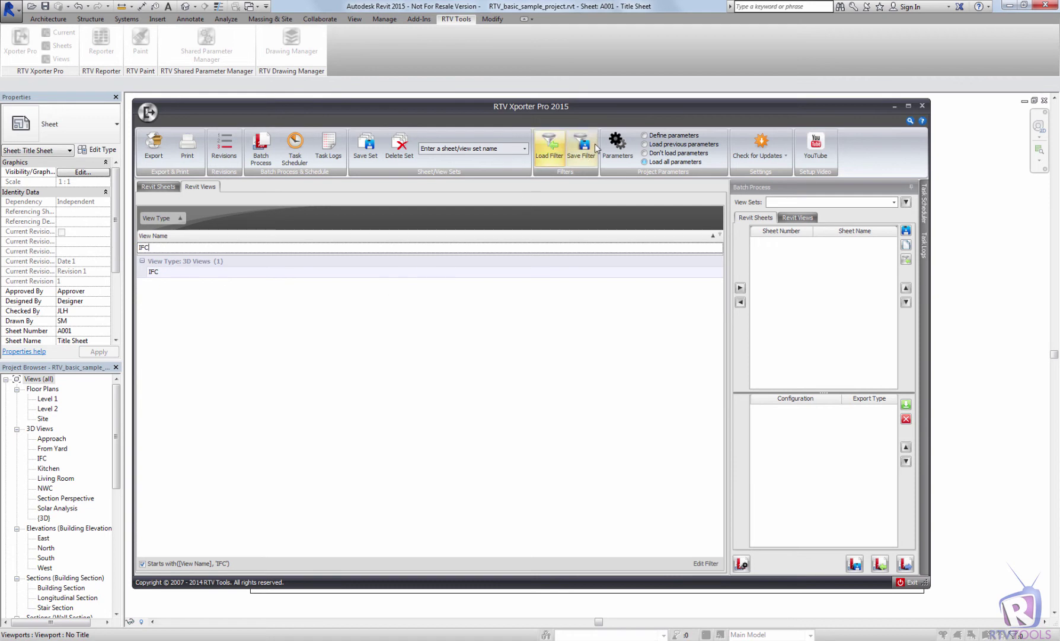
pyautogui.click(595, 148)
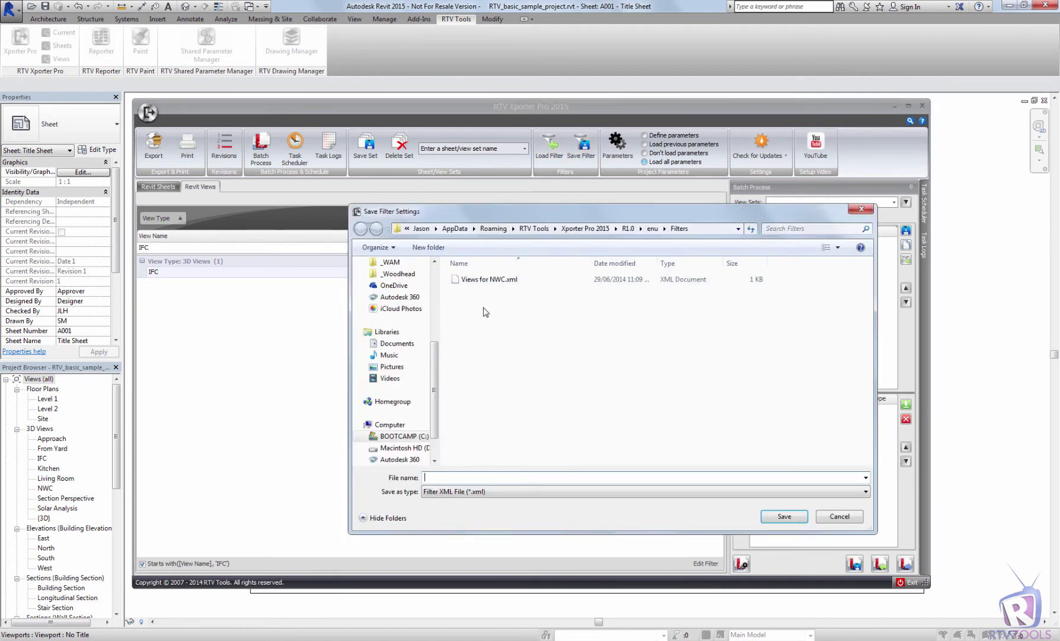
pyautogui.click(487, 284)
pyautogui.click(452, 477)
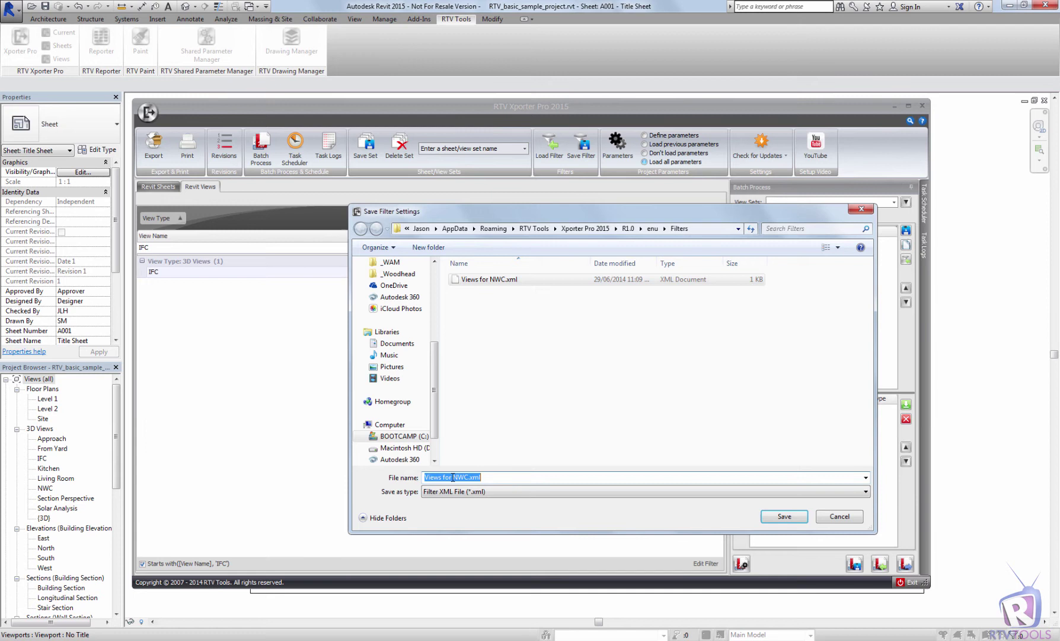
pyautogui.moveTo(453, 478); pyautogui.dragTo(470, 478)
pyautogui.press('BackSpace')
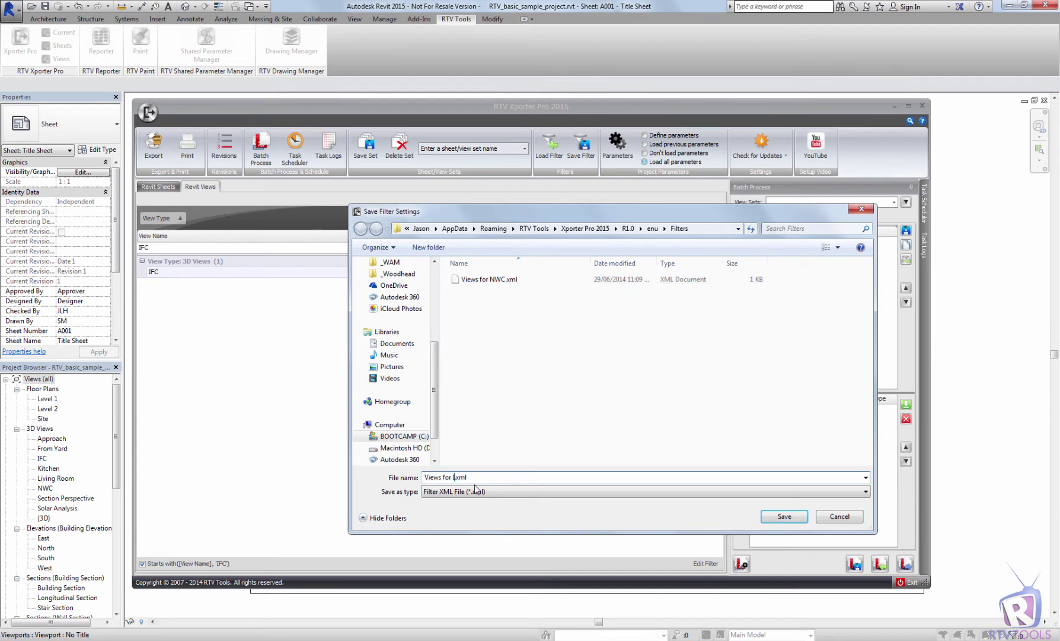
pyautogui.write('IFC')
pyautogui.click(801, 519)
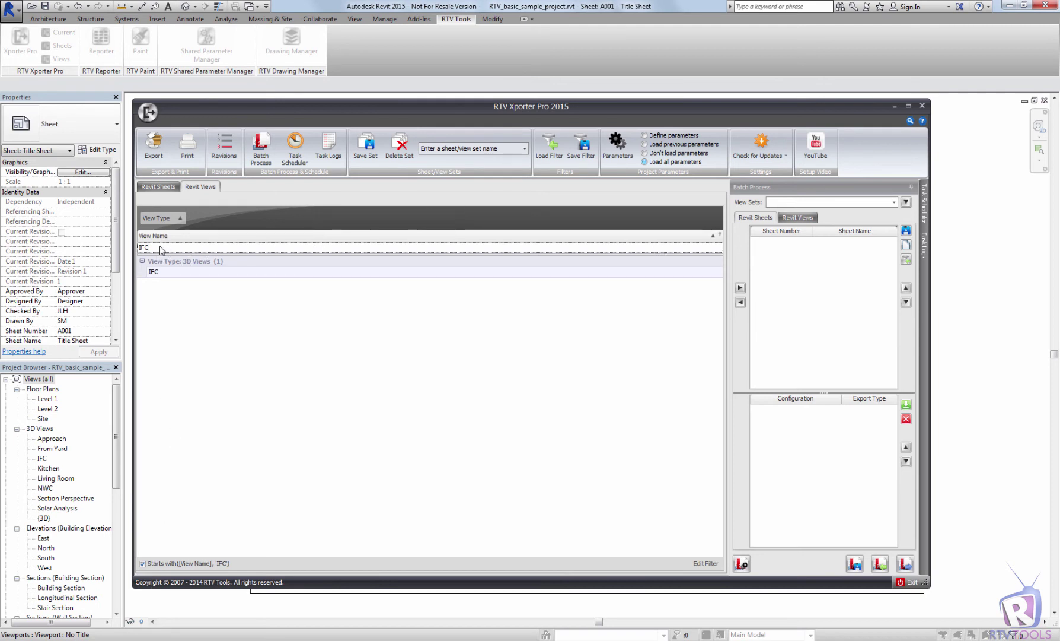
# Clear the IFC text and load 'Views for NWC.xml' so only the NWC view shows
pyautogui.press('BackSpace')
pyautogui.press('BackSpace')
pyautogui.press('BackSpace')
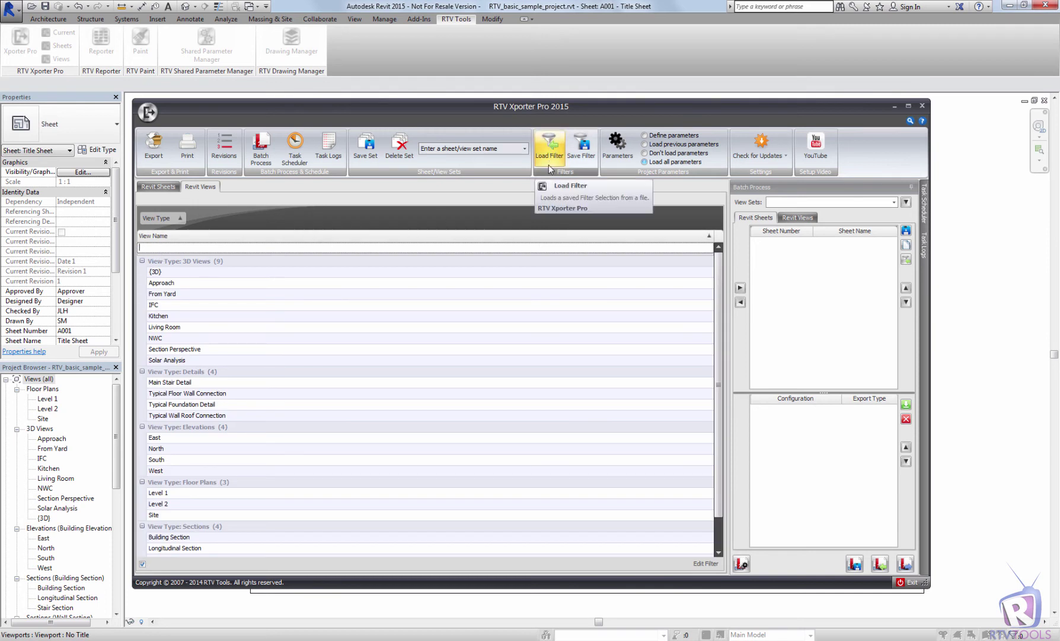
pyautogui.click(550, 168)
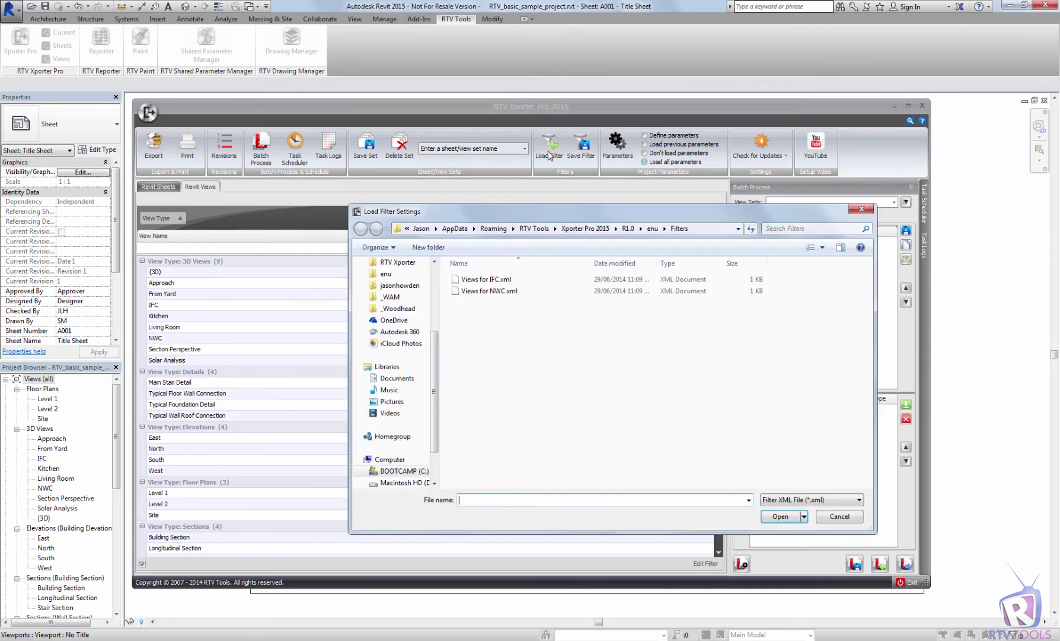
pyautogui.click(487, 290)
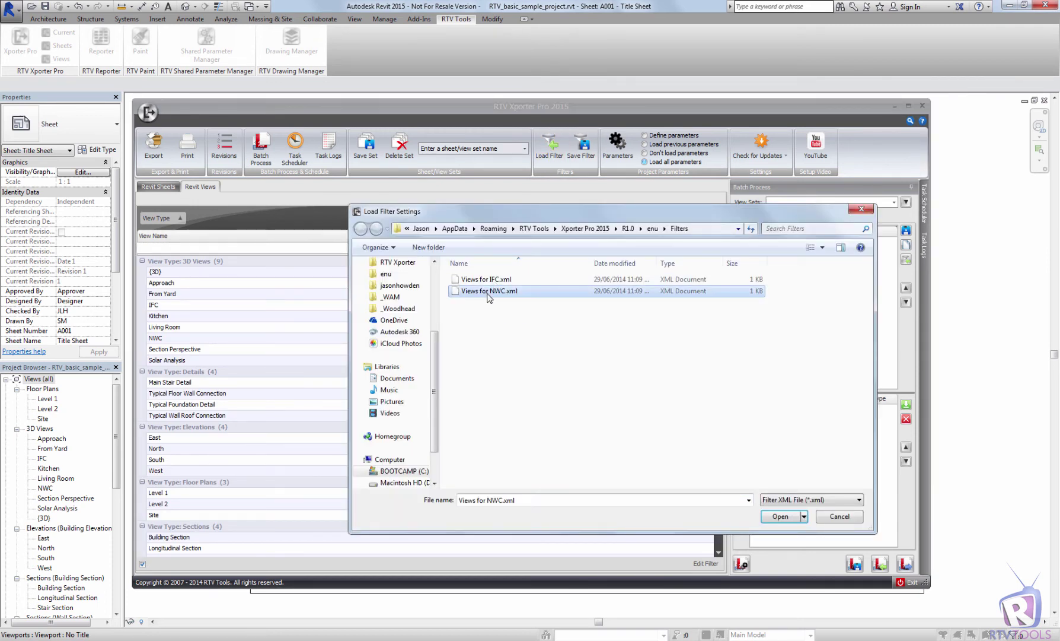
pyautogui.click(779, 516)
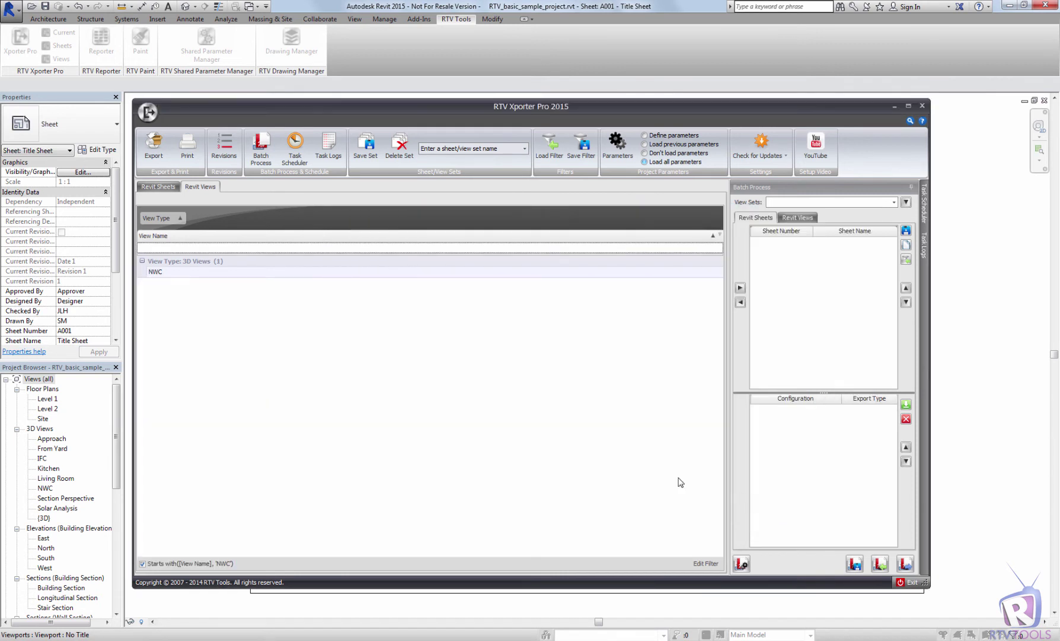
# Select the NWC view and set export to NWC only, dropping DWF and PDF, without exporting
pyautogui.click(159, 273)
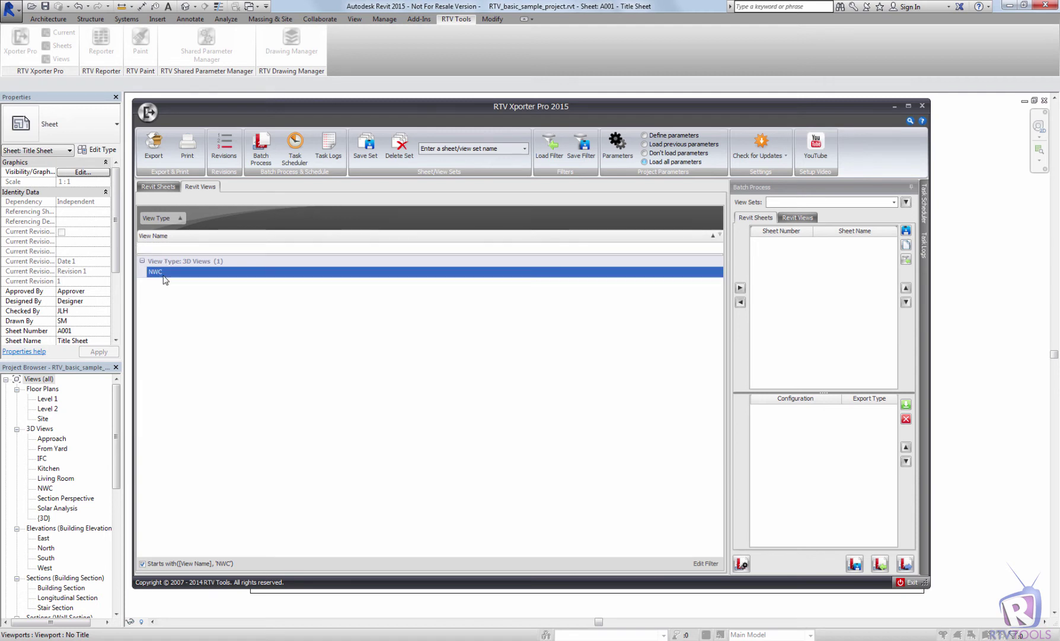
pyautogui.click(164, 156)
pyautogui.click(422, 157)
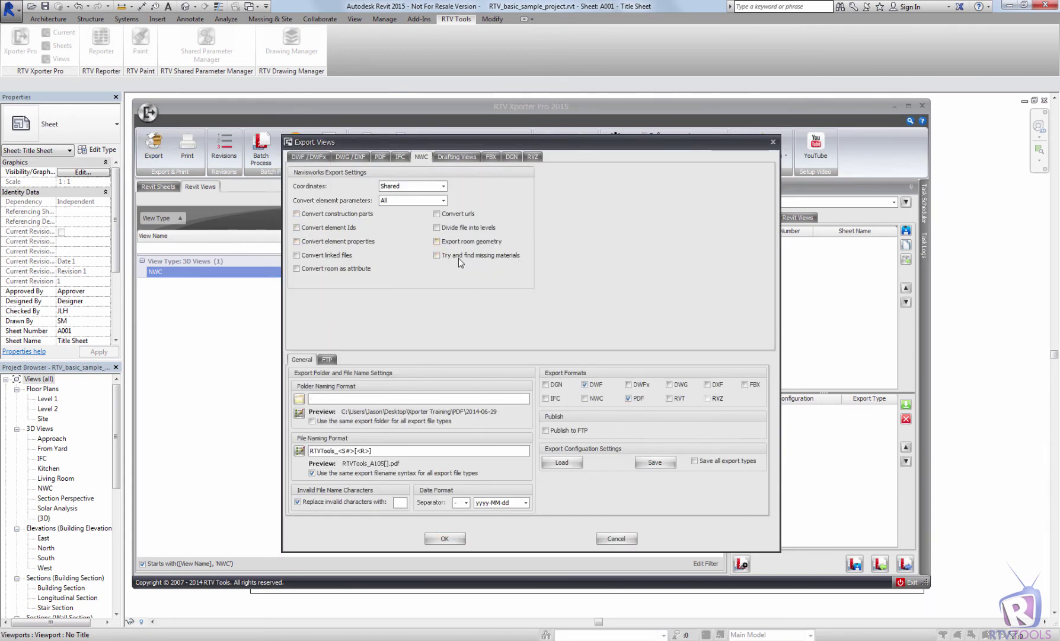
pyautogui.click(596, 385)
pyautogui.click(637, 399)
pyautogui.click(709, 384)
pyautogui.click(585, 398)
pyautogui.click(708, 384)
pyautogui.click(617, 539)
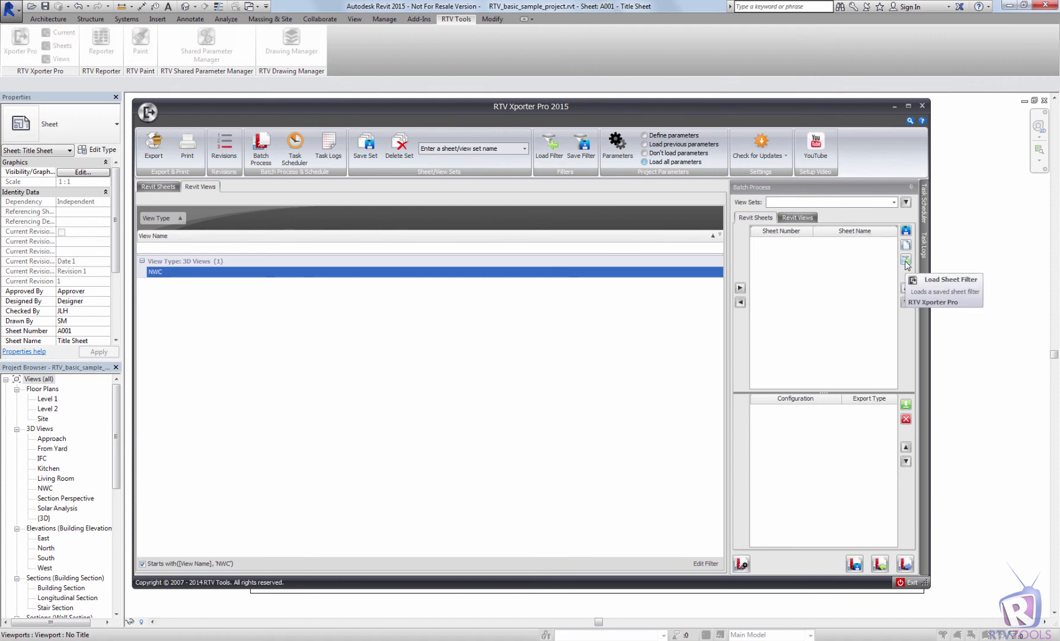
# Switch the Batch Process panel to its Revit Views tab
pyautogui.click(797, 217)
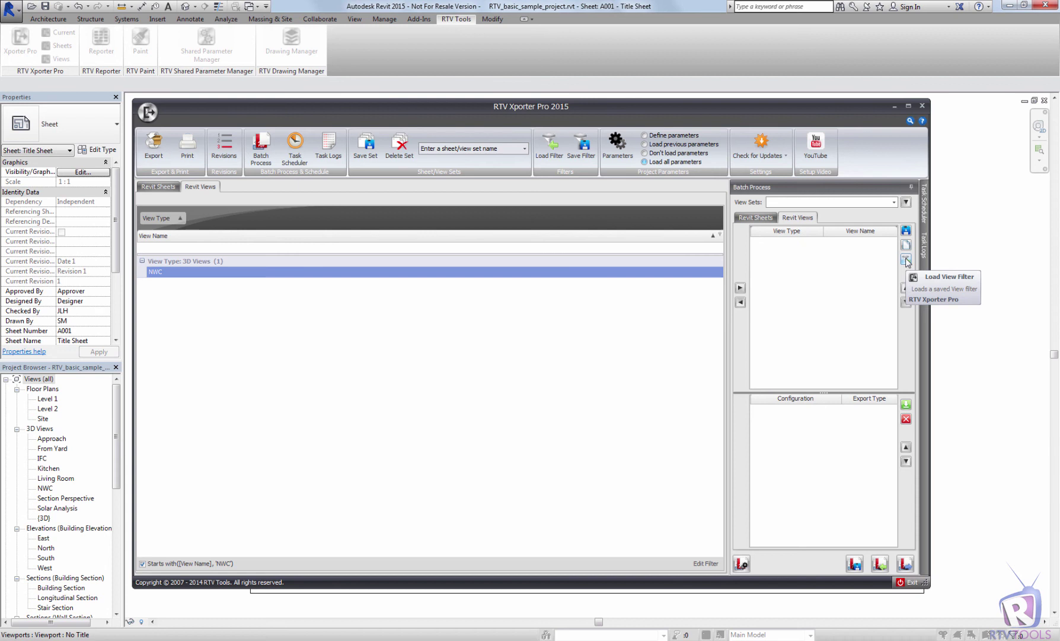